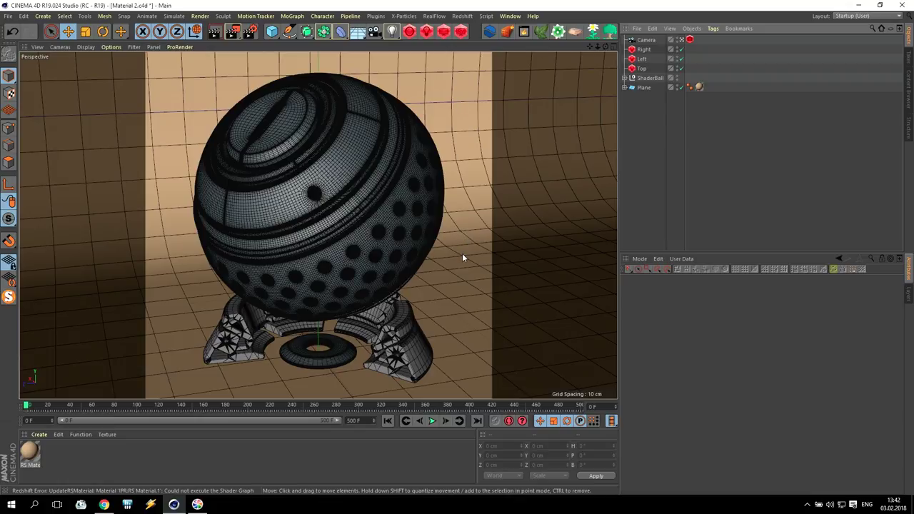
Start a live IPR render in the Redshift RenderView, set Fit Window and resize the window
left_click(460, 32)
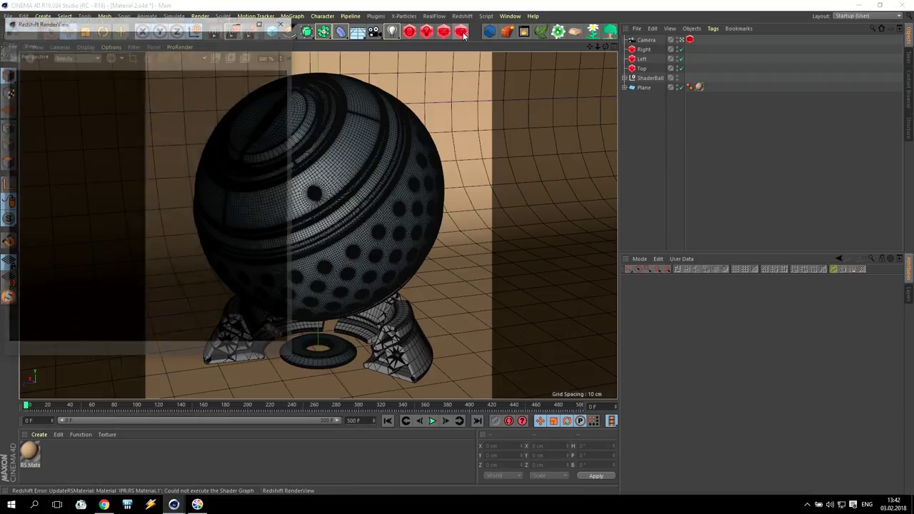
left_click(29, 55)
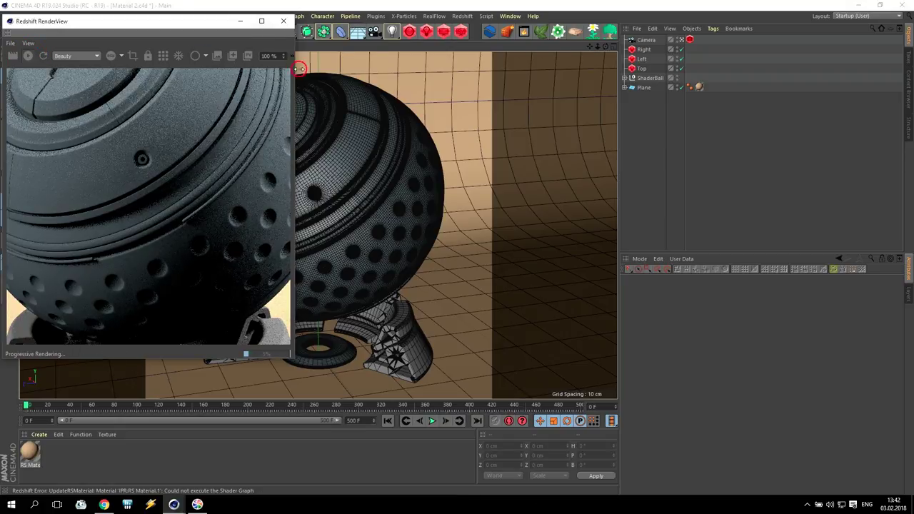
left_click_drag(299, 72, 457, 74)
left_click(433, 56)
left_click(406, 75)
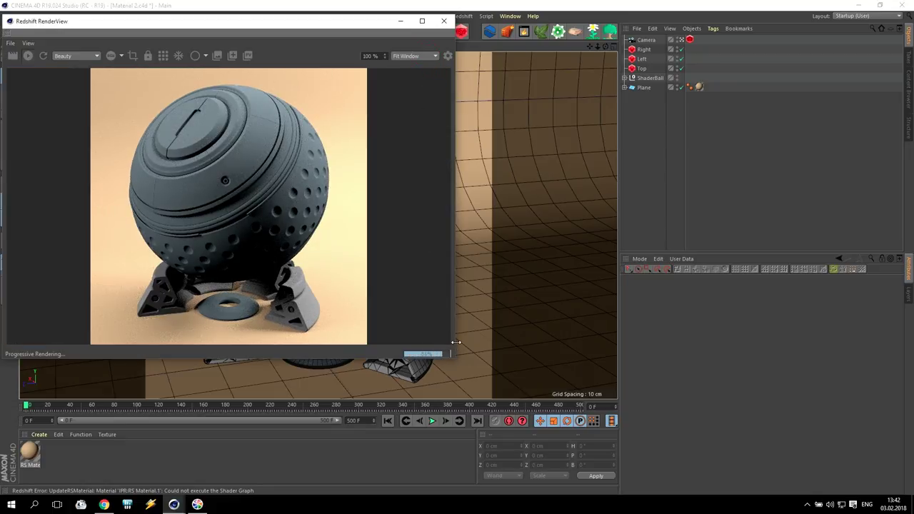
left_click_drag(456, 342, 309, 342)
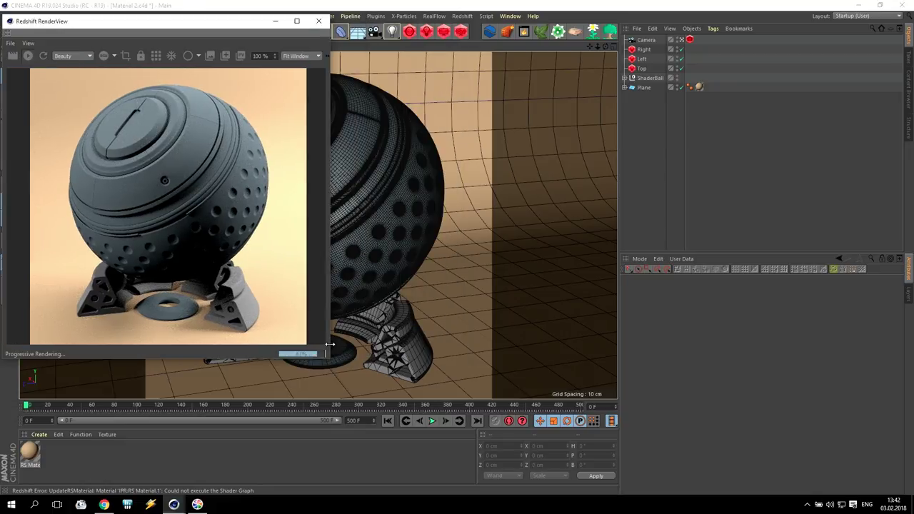
Create a new Redshift material, apply it to the ShaderBall and open its Shader Graph
left_click(39, 434)
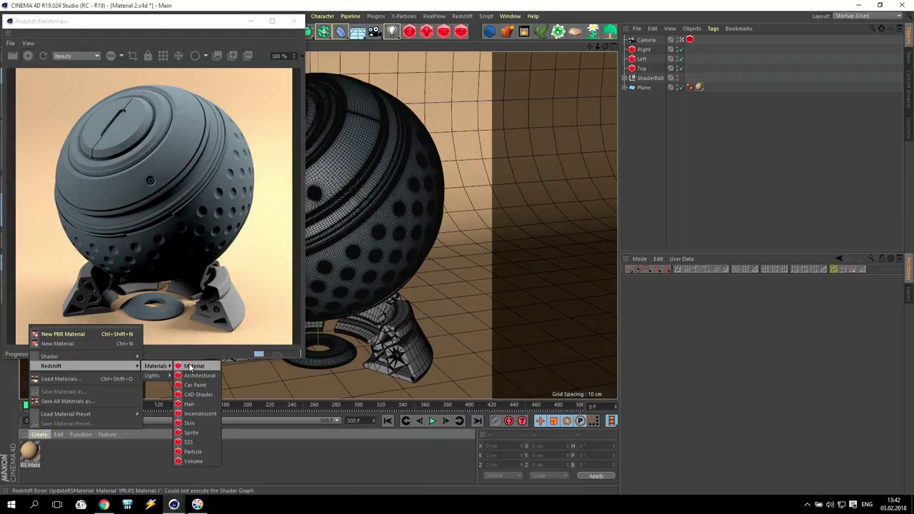
mouse_move(156, 366)
left_click(187, 369)
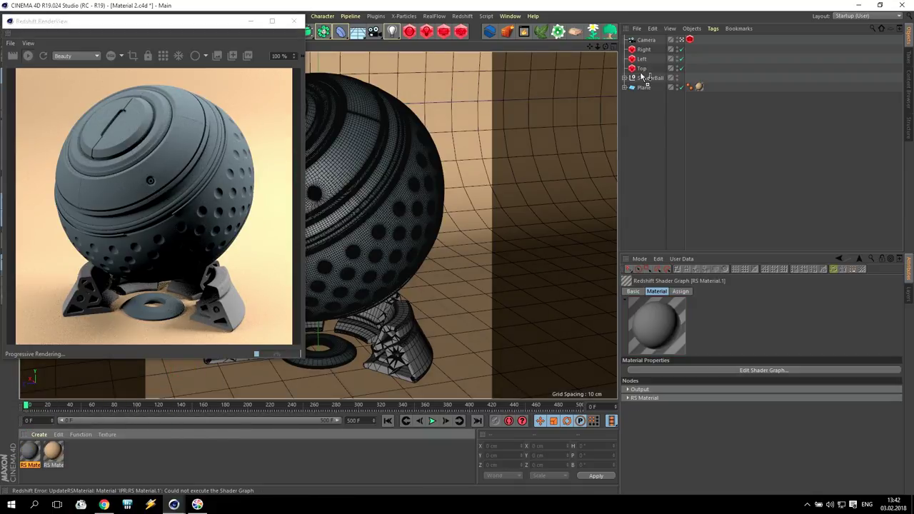
left_click_drag(31, 450, 652, 77)
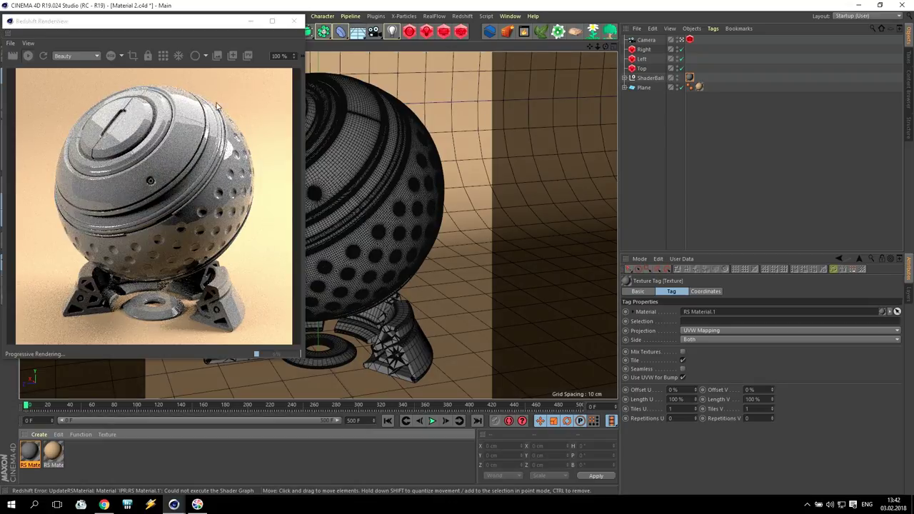
double_click(30, 451)
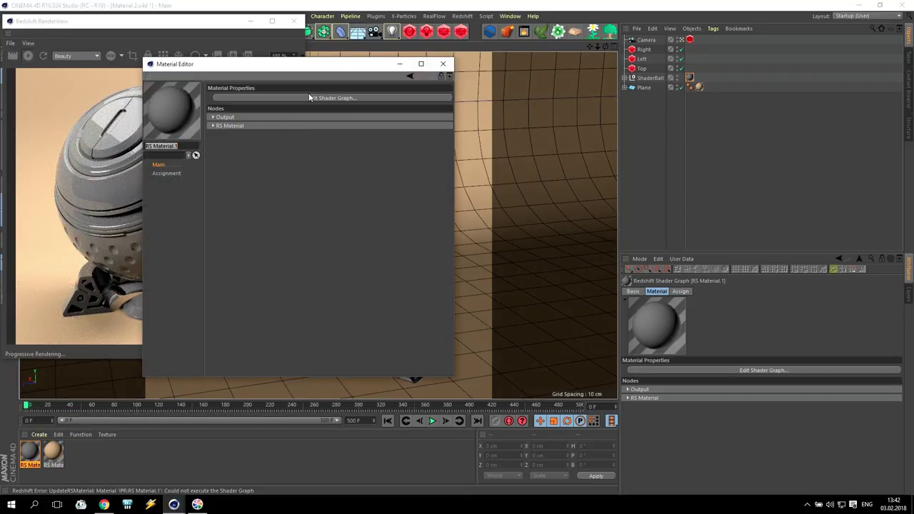
left_click(309, 98)
Close the Material Editor and dock the widened Shader Graph window at the screen top
left_click_drag(314, 25, 532, 86)
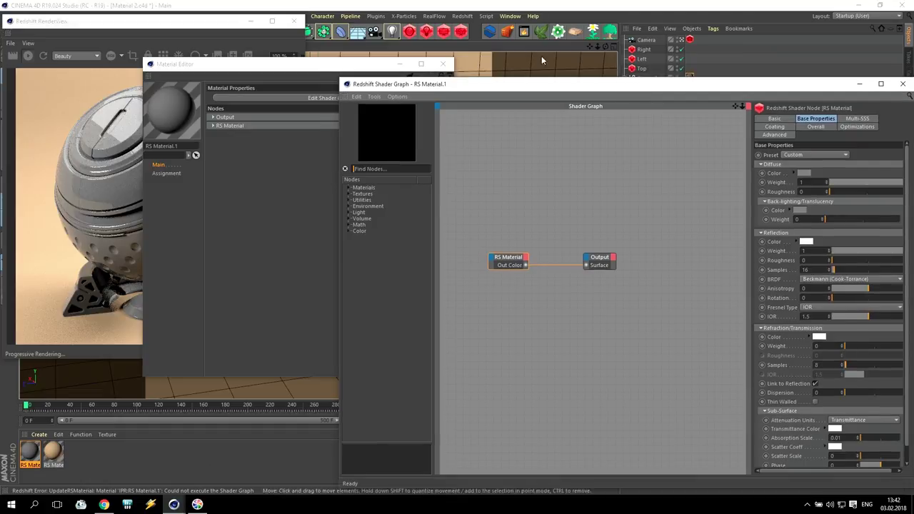
left_click(446, 65)
left_click_drag(386, 84, 385, 7)
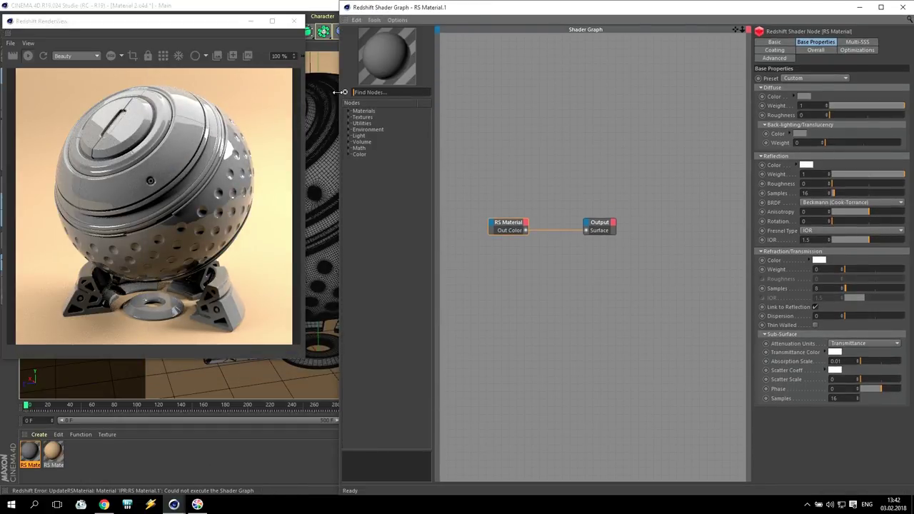
left_click_drag(341, 93, 287, 92)
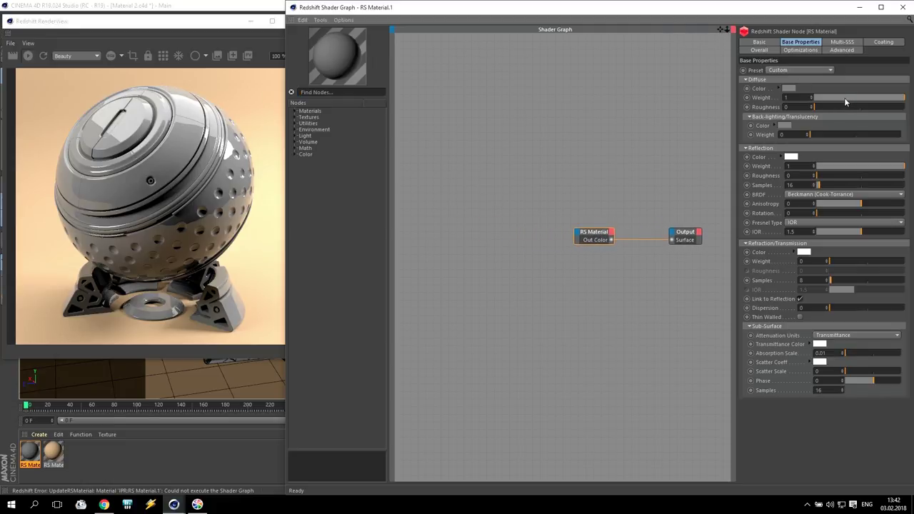
Set the material's Diffuse Weight to 0 and its Fresnel Type to Metalness
left_click_drag(845, 102, 685, 108)
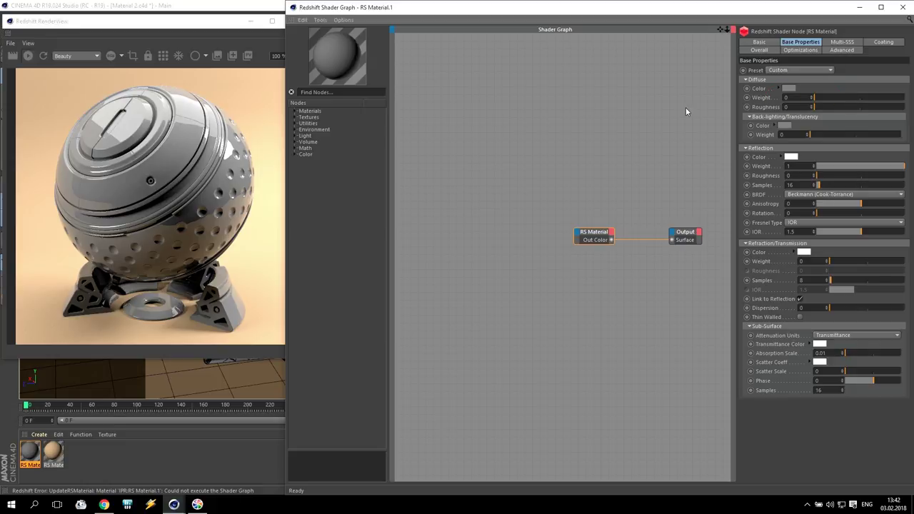
left_click(794, 223)
left_click(805, 251)
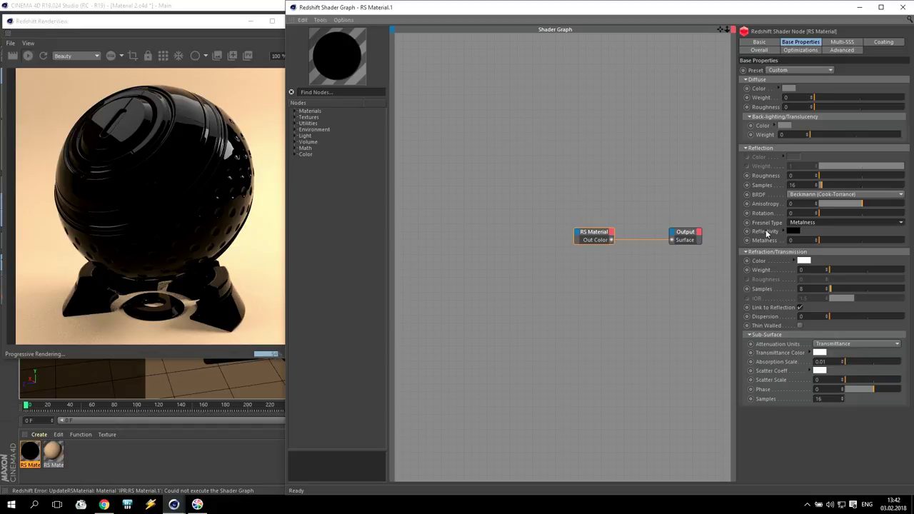
left_click(299, 118)
Wire an AO node into Refl Reflectivity with output mode Return Bent Normals (World Space)
left_click_drag(504, 212, 577, 235)
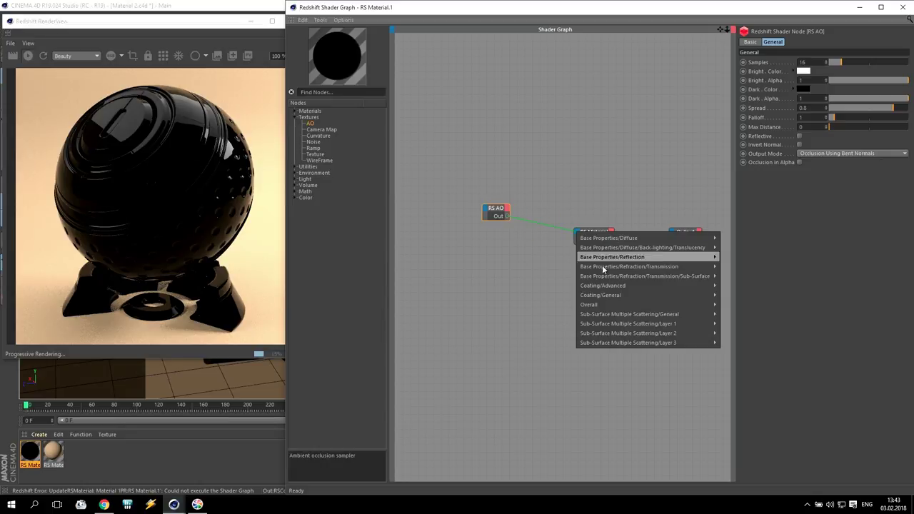
mouse_move(612, 257)
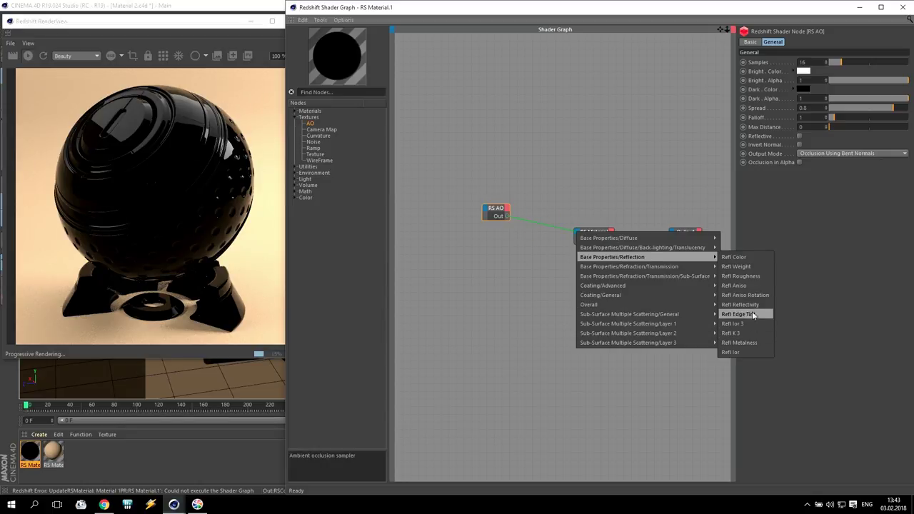
left_click(749, 304)
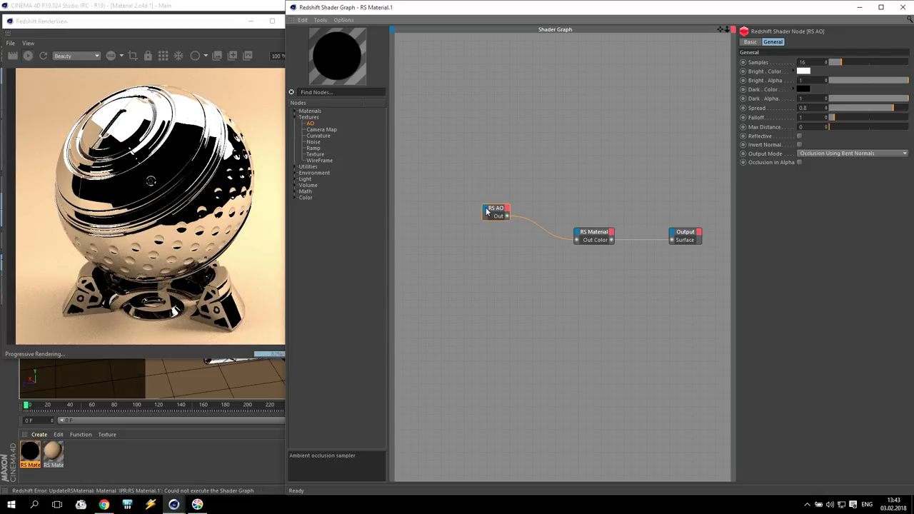
left_click(826, 153)
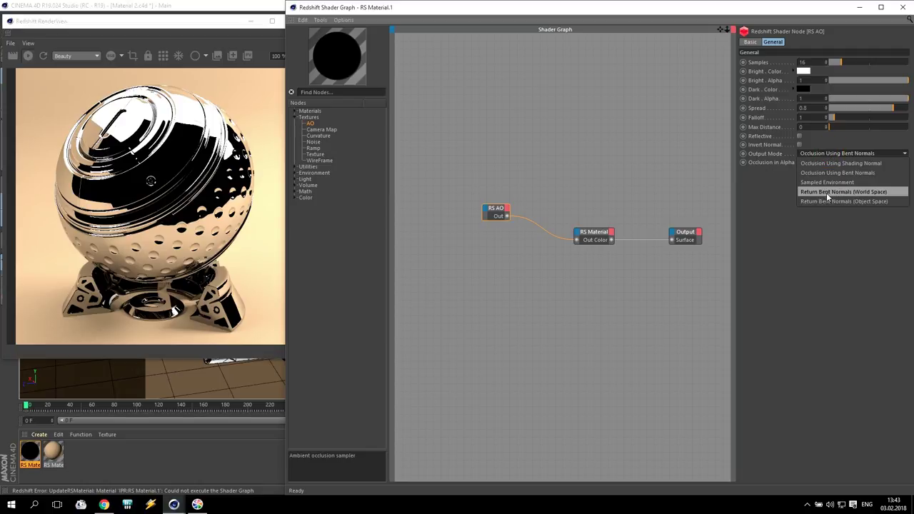
left_click(872, 193)
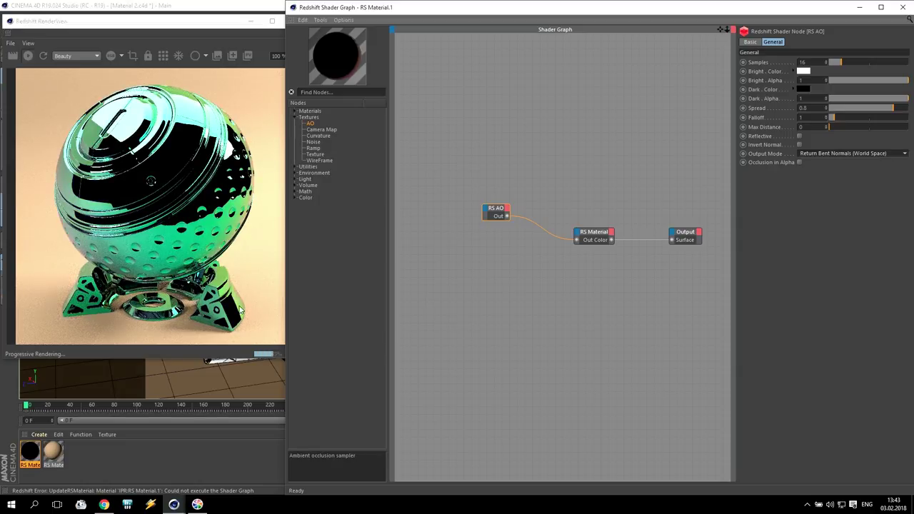
left_click_drag(498, 214, 461, 210)
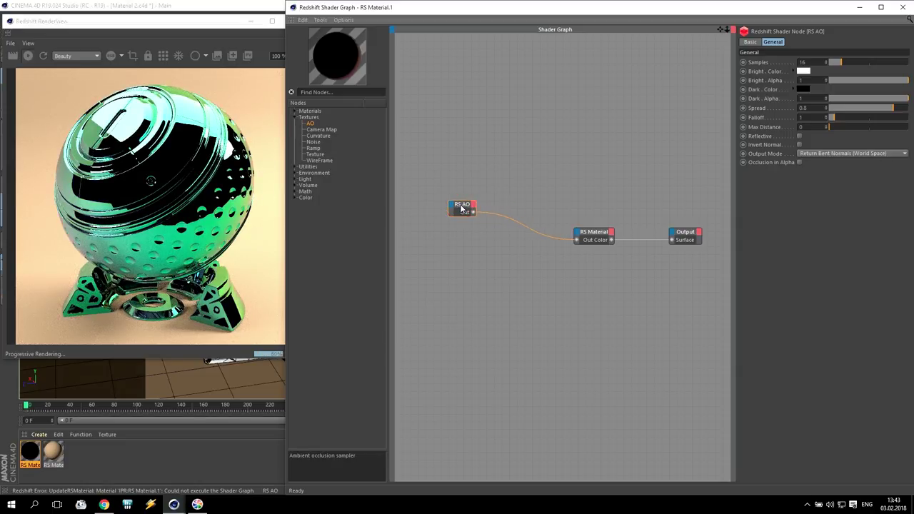
Insert an RS Ramp node fed by the AO output, with its source set to Alt
left_click(312, 149)
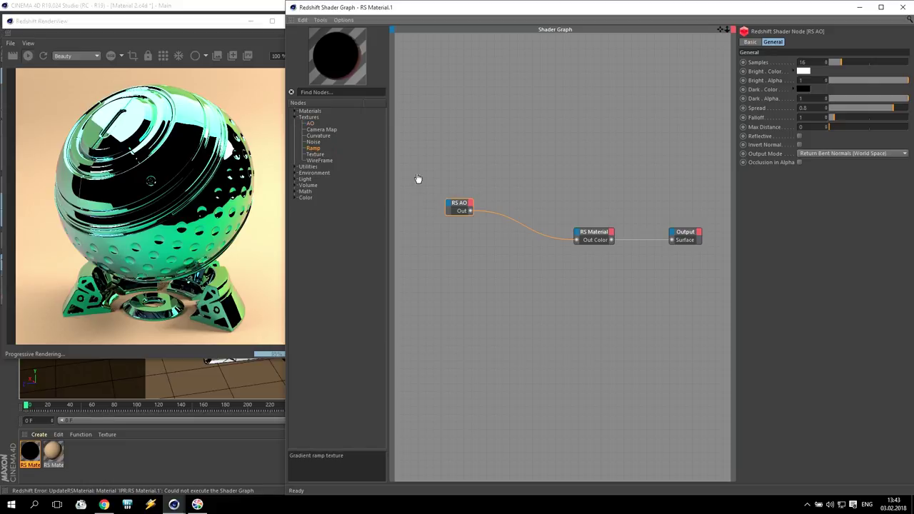
left_click(519, 210)
mouse_move(470, 211)
left_mouse_down()
mouse_move(498, 206)
mouse_move(576, 240)
mouse_move(596, 224)
left_mouse_up()
left_click(553, 207)
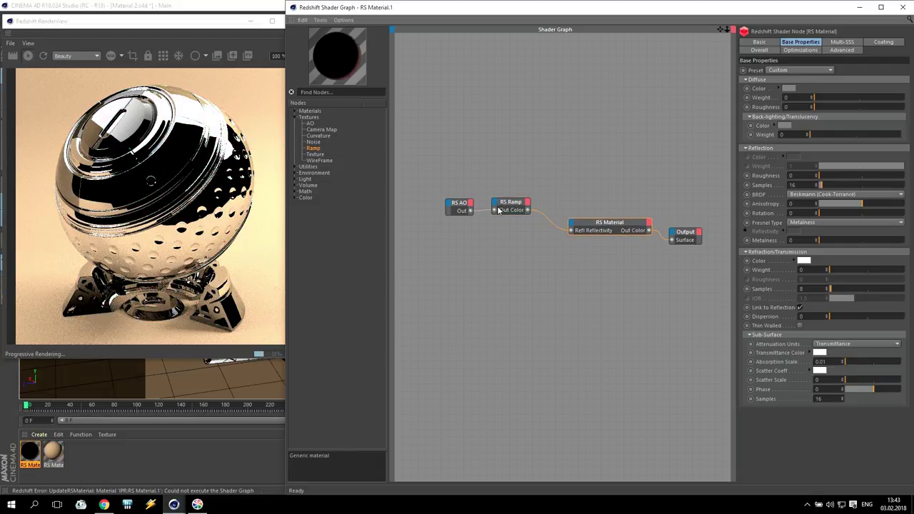
left_click(497, 204)
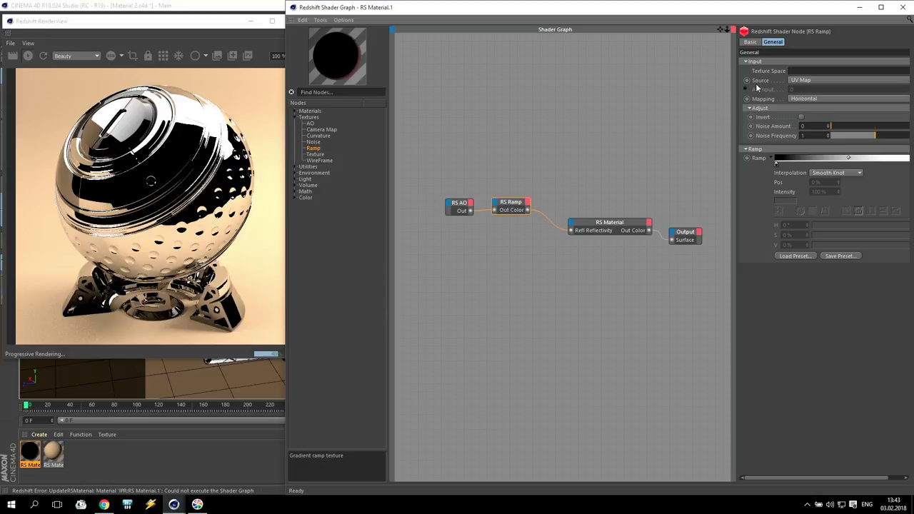
left_click(797, 80)
left_click(788, 97)
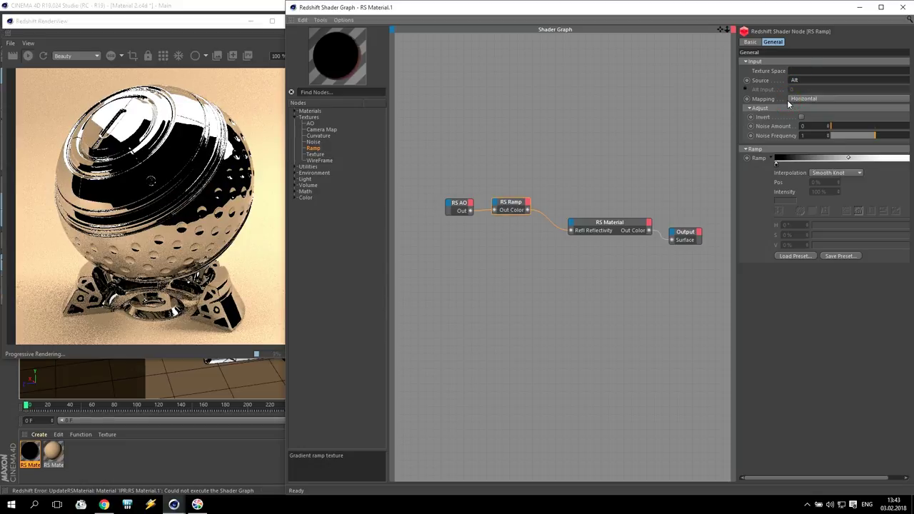
Try red-orange flame, multicolour and cyan-to-white gradient presets on the ramp
left_click(771, 159)
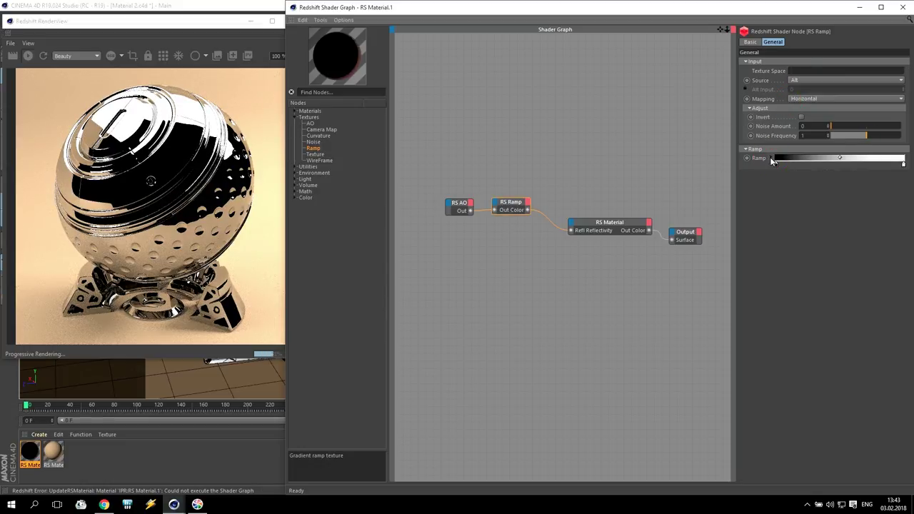
left_click(771, 159)
left_click(771, 159)
left_click(772, 160)
left_click(805, 256)
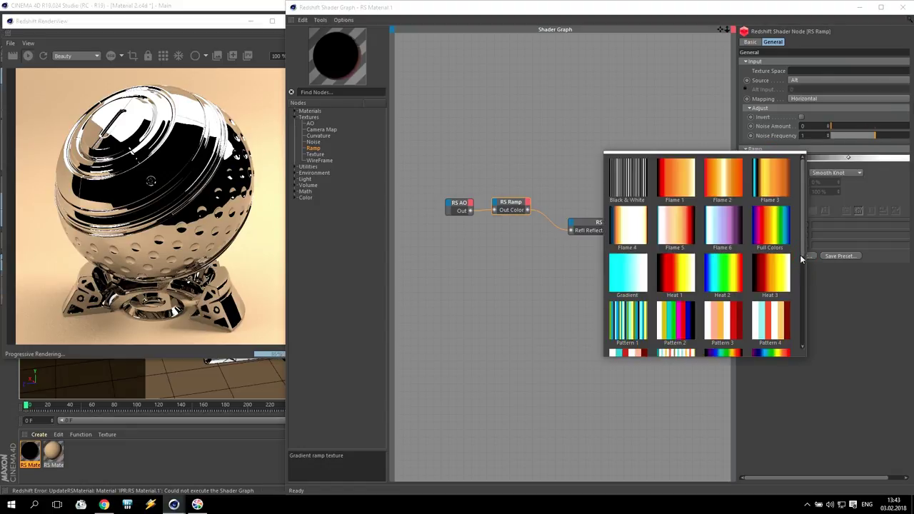
left_click(673, 183)
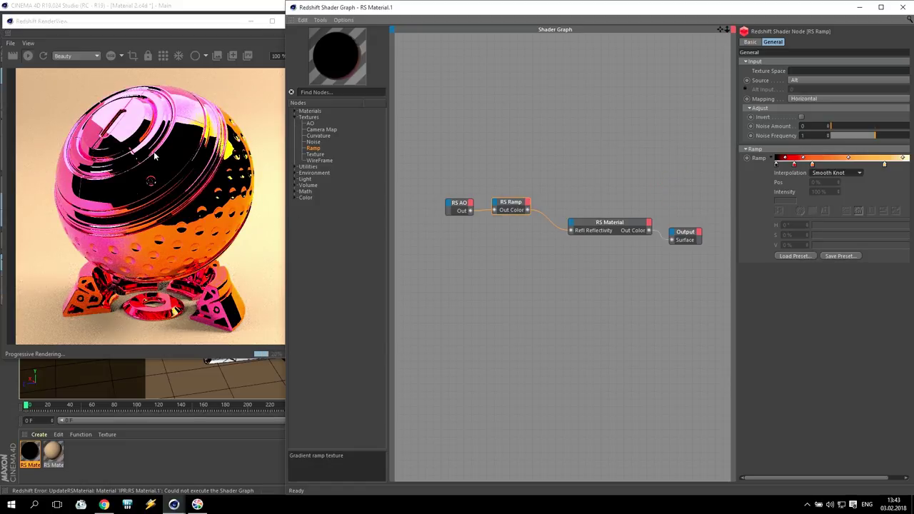
left_click(802, 257)
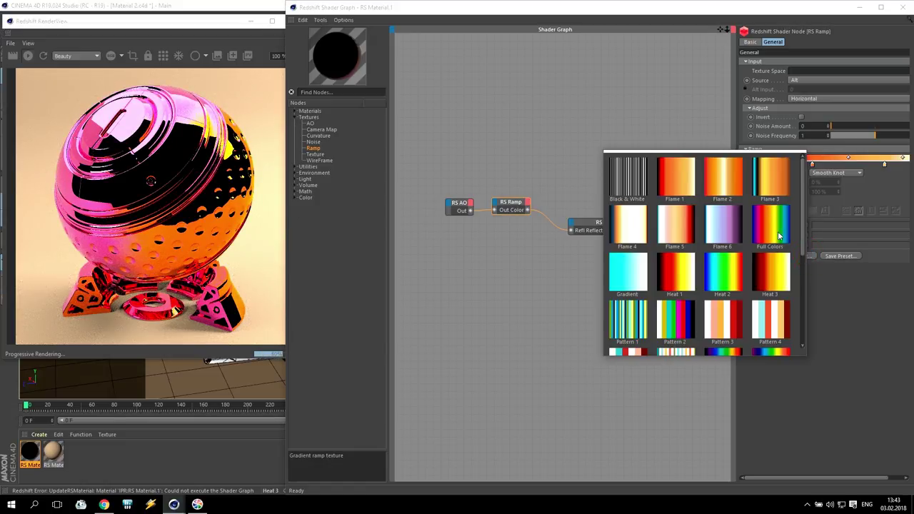
left_click(780, 236)
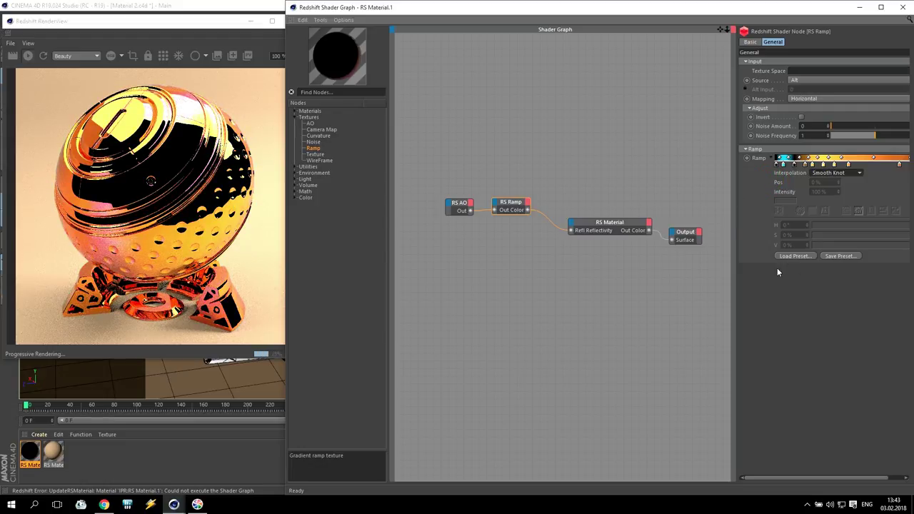
left_click(795, 256)
left_click(627, 286)
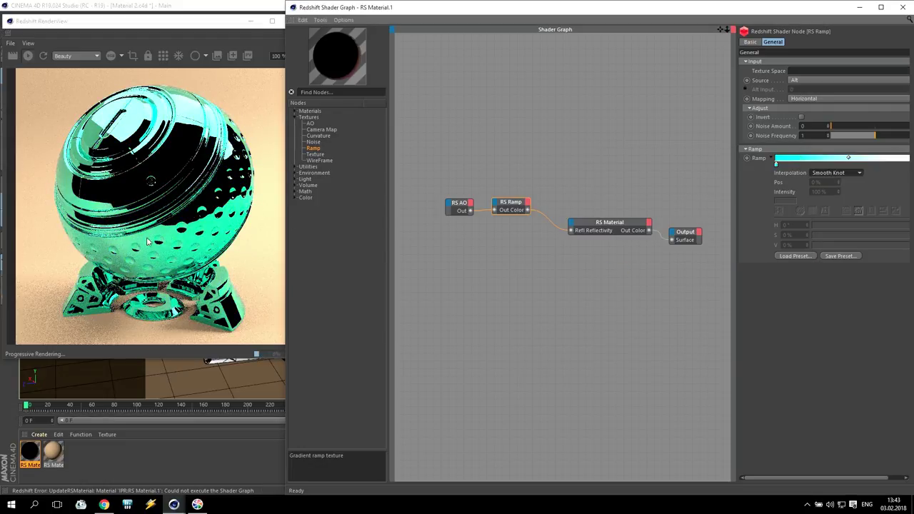
Try Scheme 5 and a striped preset, then settle on the Rainbow 2 gradient
left_click(805, 259)
scroll(751, 261, "down", 4)
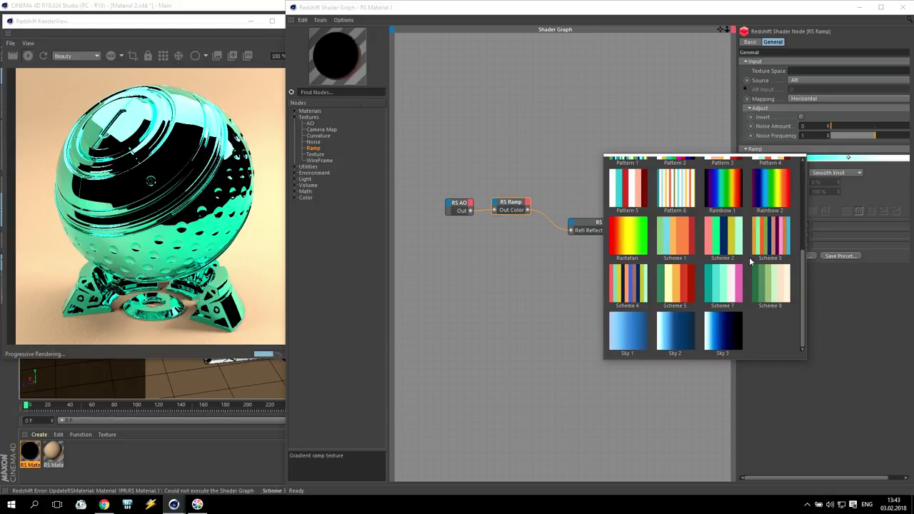
left_click(660, 277)
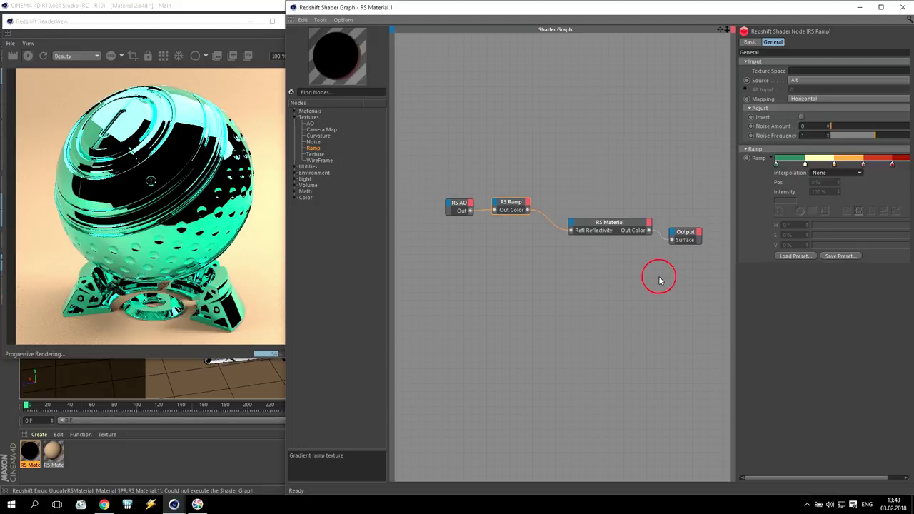
left_click(810, 256)
left_click(626, 310)
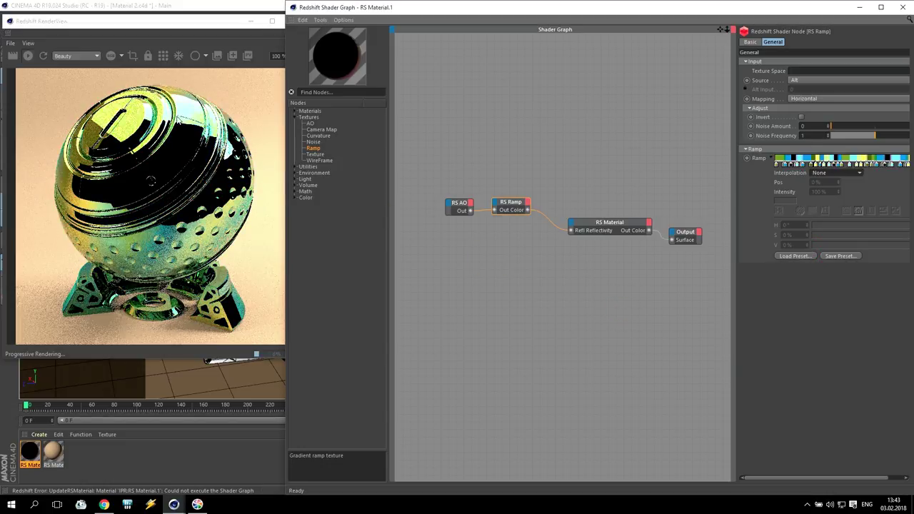
left_click(805, 255)
scroll(786, 275, "down", 5)
scroll(782, 277, "up", 2)
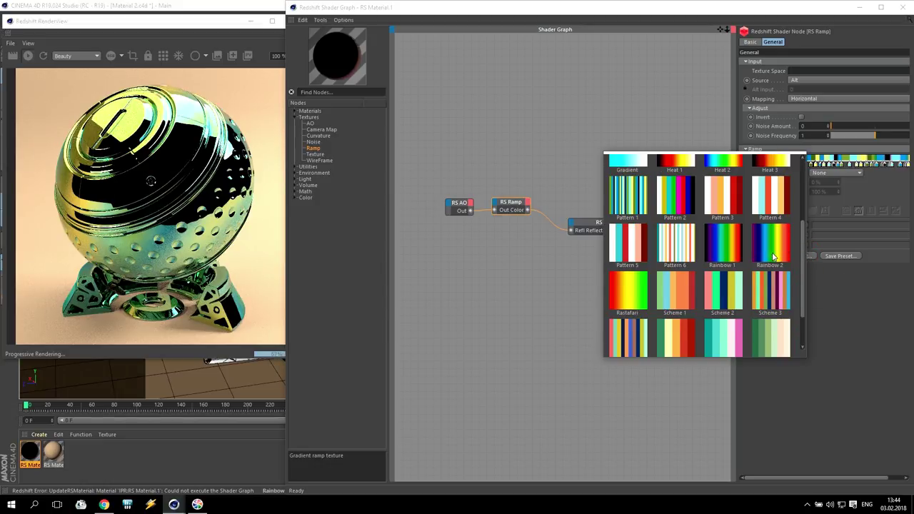
left_click(776, 254)
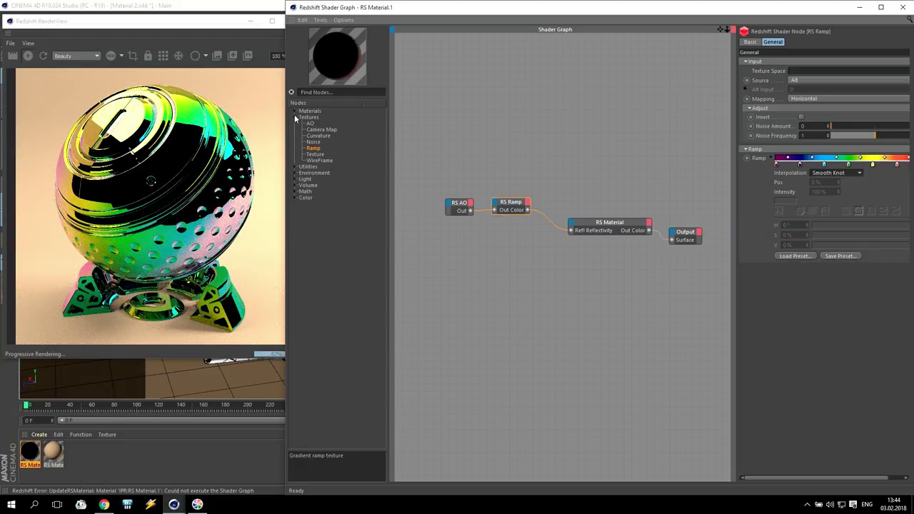
Add an RS Texture node loaded with scratchmap.png
left_click(314, 154)
left_click(437, 248)
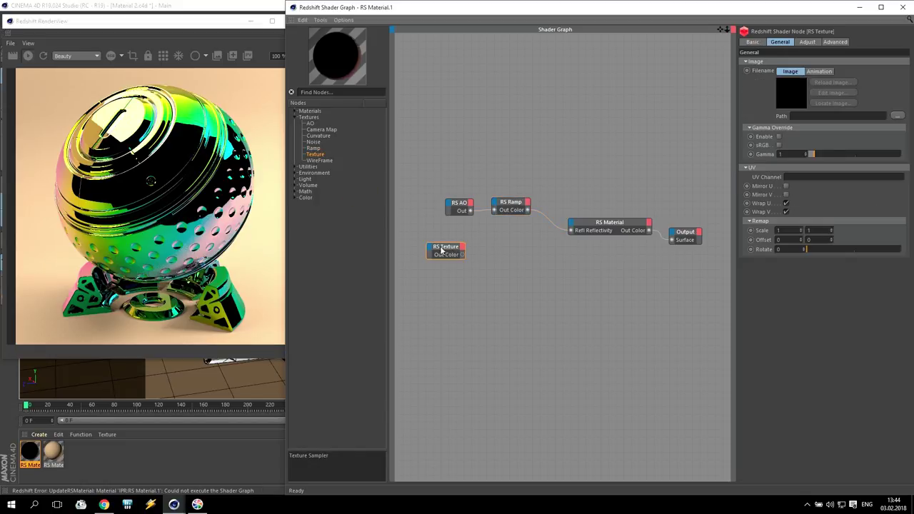
left_click(898, 115)
left_click(739, 166)
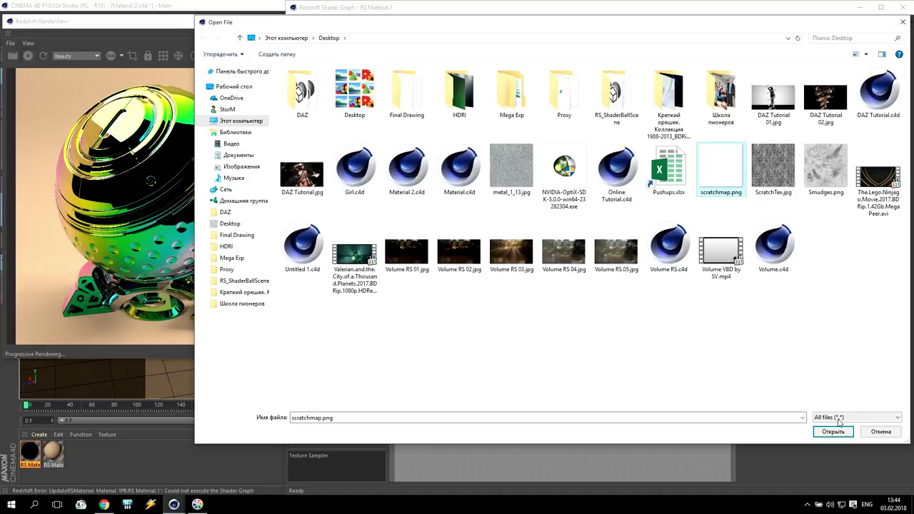
left_click(832, 431)
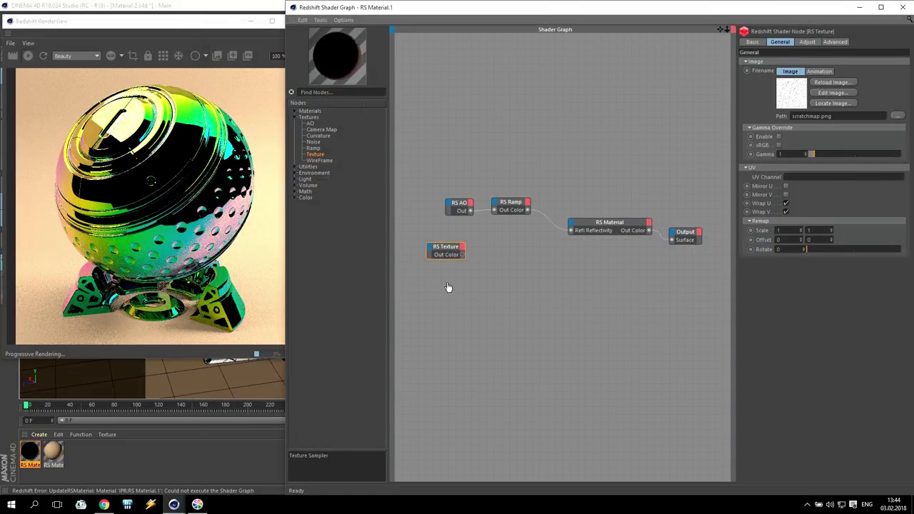
Add a second RS Texture node below it loaded with metal_1_13.jpg
left_click_drag(315, 155, 449, 285)
left_click(898, 116)
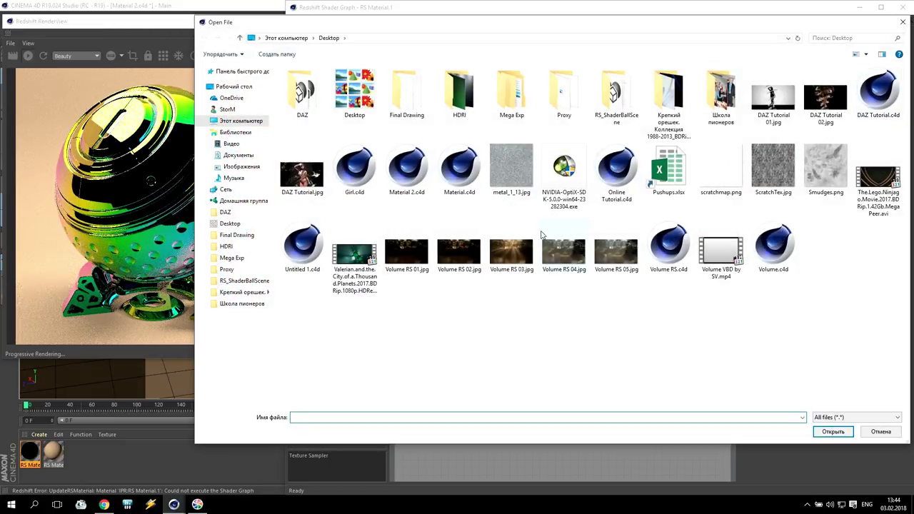
left_click(507, 177)
left_click(833, 432)
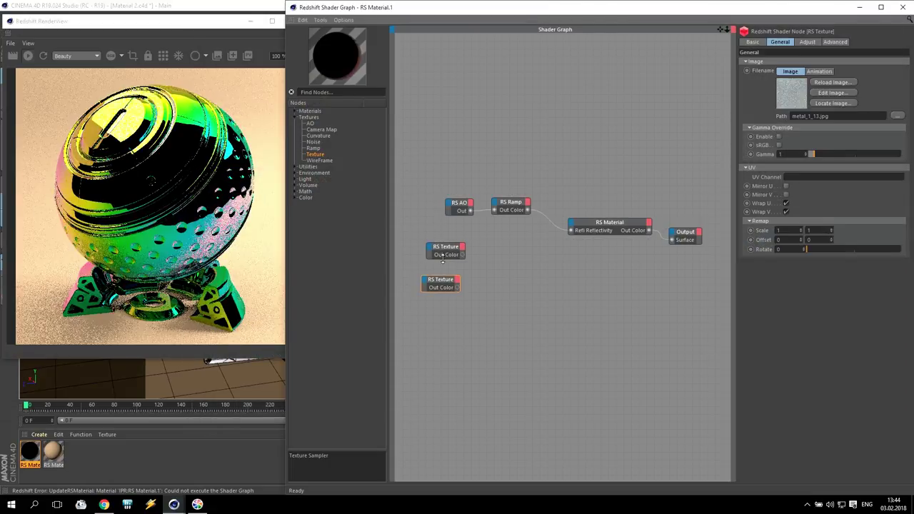
left_click_drag(448, 275, 447, 272)
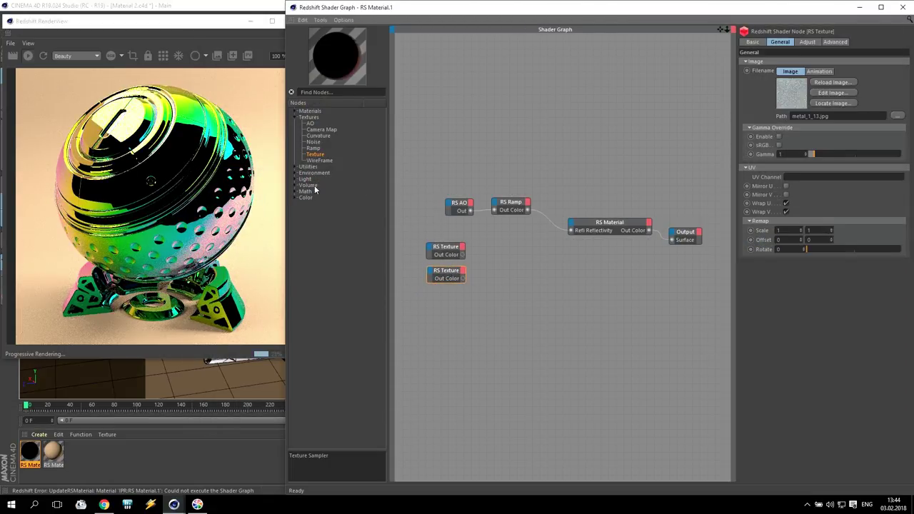
left_click(294, 198)
Combine both textures in a Color Composite set to Divide, previewed then unplugged from Output
mouse_move(329, 216)
left_mouse_down()
mouse_move(493, 265)
mouse_move(491, 273)
left_mouse_up()
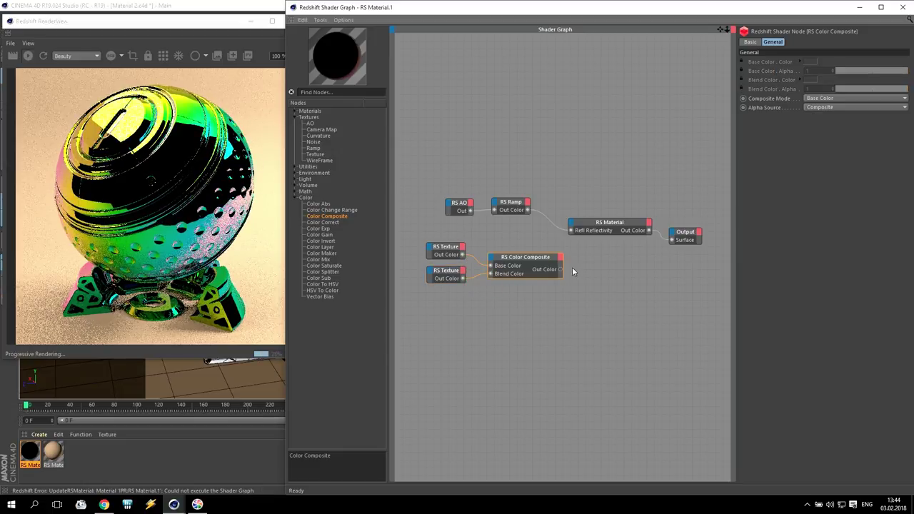
left_click_drag(560, 269, 672, 239)
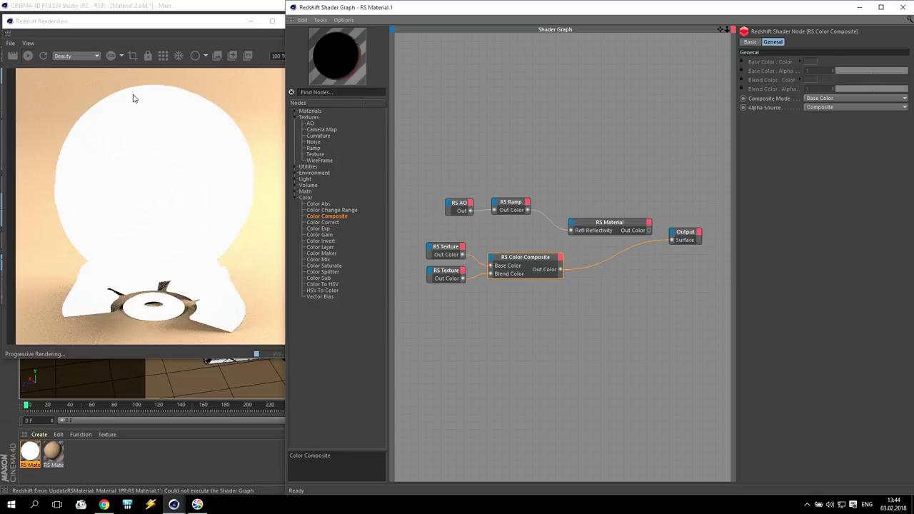
left_click(69, 71)
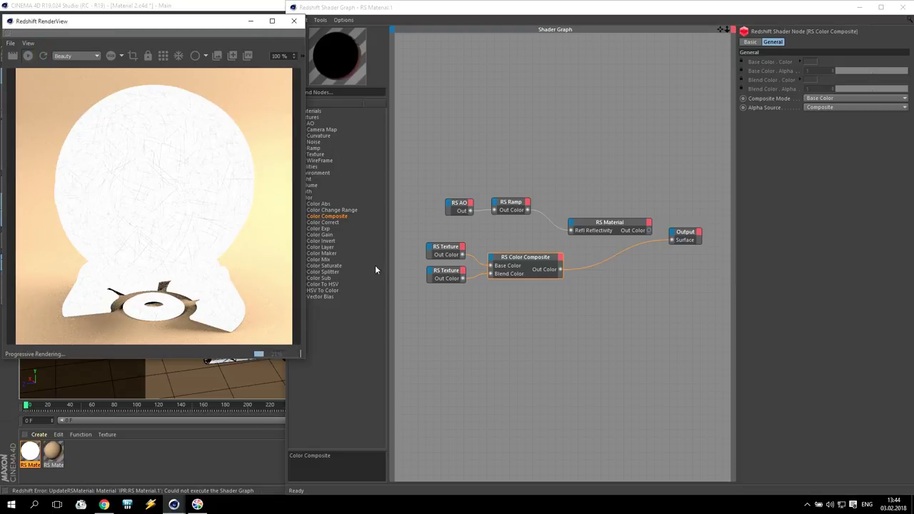
left_click(511, 261)
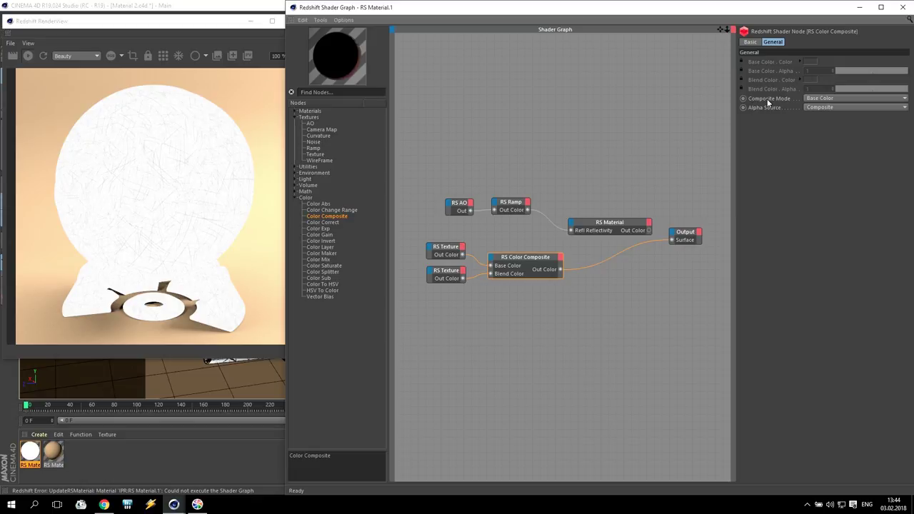
left_click(813, 100)
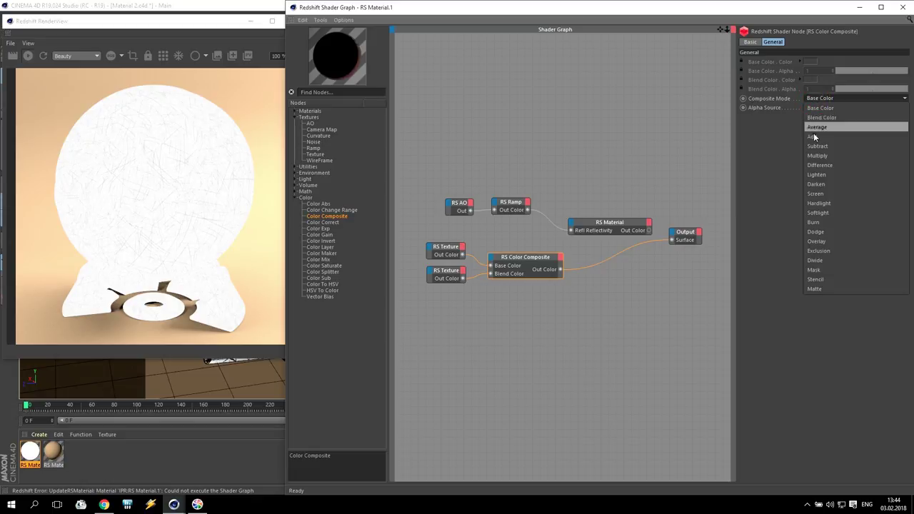
left_click(817, 259)
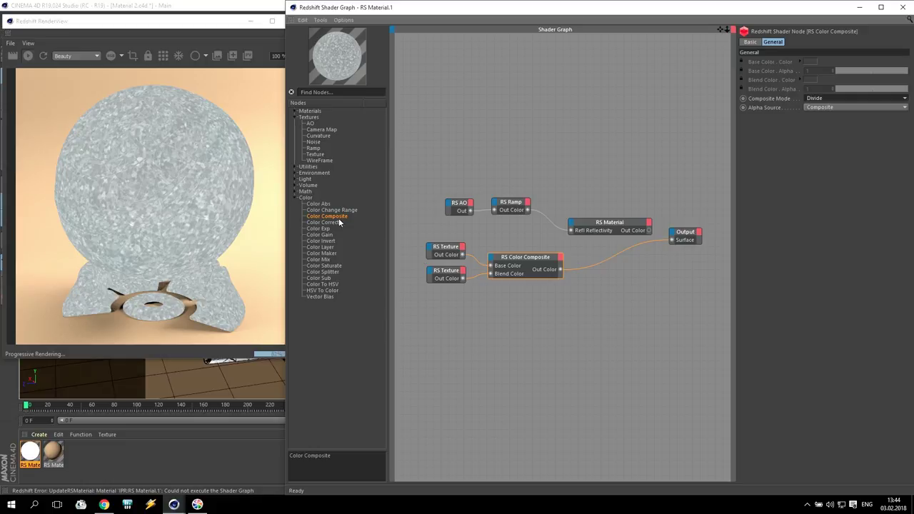
mouse_move(671, 240)
left_mouse_down()
mouse_move(611, 228)
mouse_move(672, 239)
left_mouse_up()
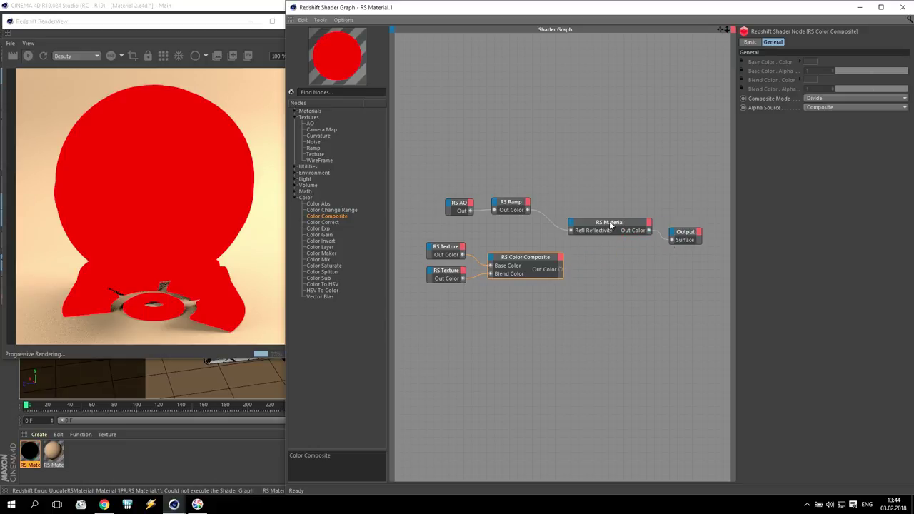
Reconnect RS Material to Output and plug the Divide composite into Refl Roughness
left_click(592, 230)
left_click_drag(564, 268, 573, 227)
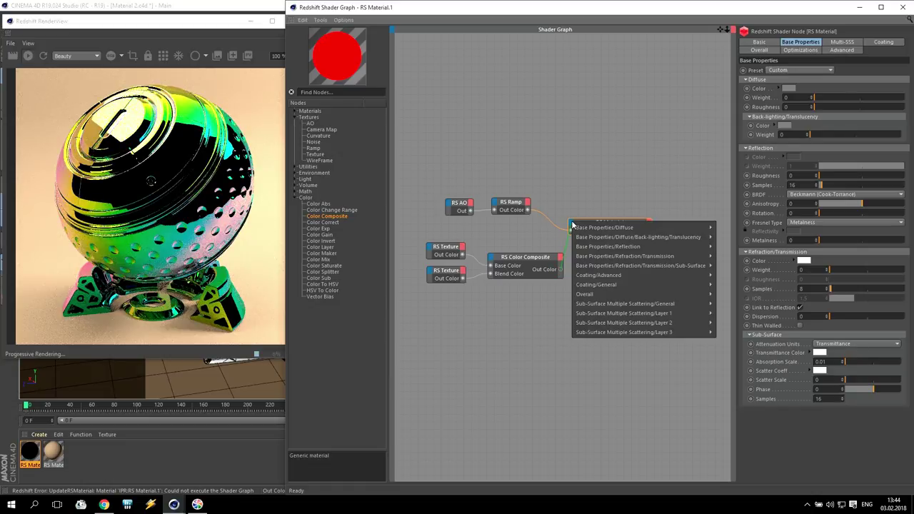
left_click(750, 263)
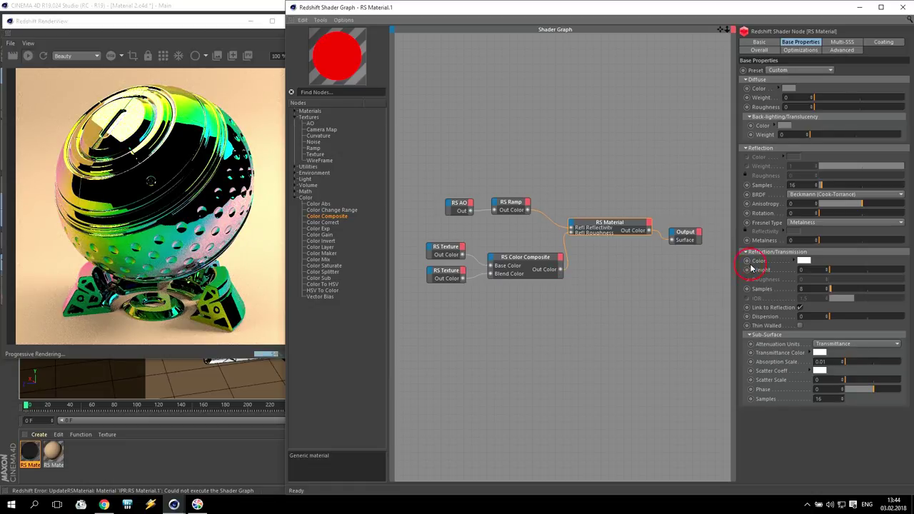
left_click(604, 222)
left_click_drag(604, 222, 610, 179)
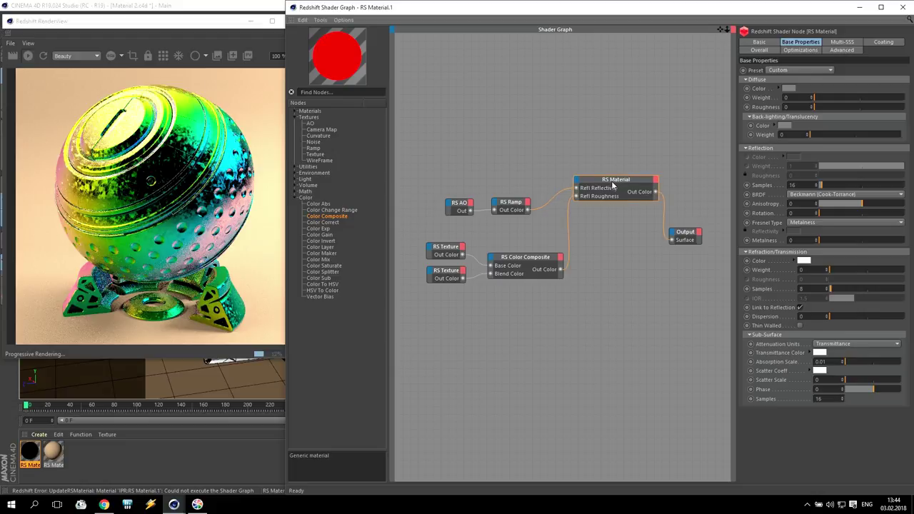
left_click(294, 167)
Feed the scratch texture through a Bump Map into the material's Bump Input, height scale 0.005
left_click_drag(317, 180, 536, 320)
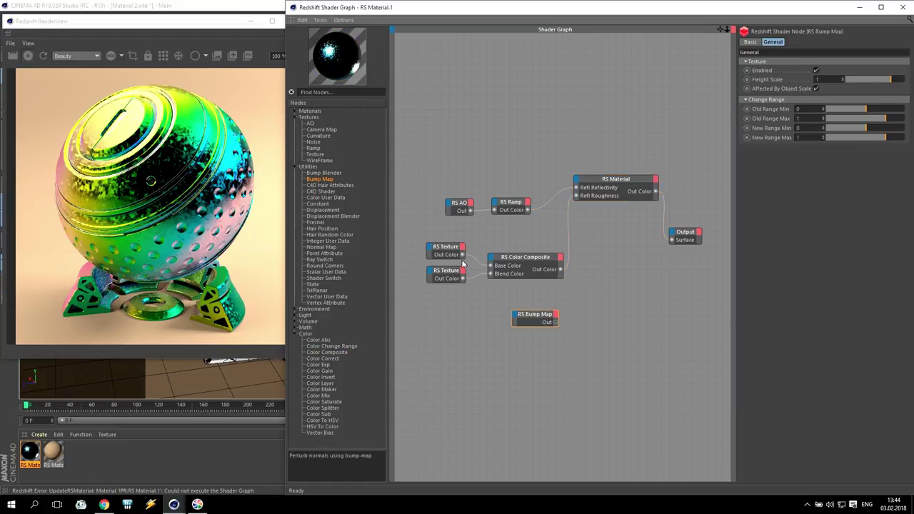
left_click(445, 248)
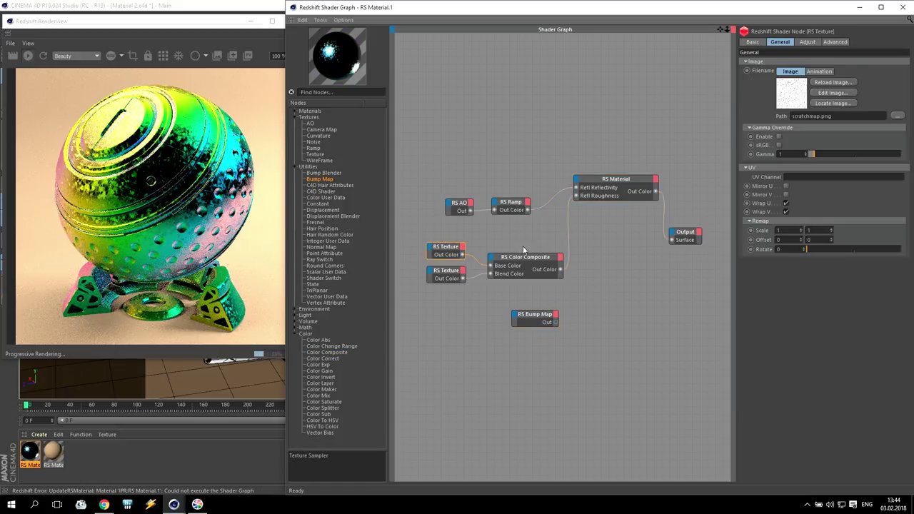
mouse_move(463, 255)
left_mouse_down()
mouse_move(516, 317)
mouse_move(577, 182)
left_mouse_up()
left_click(571, 333)
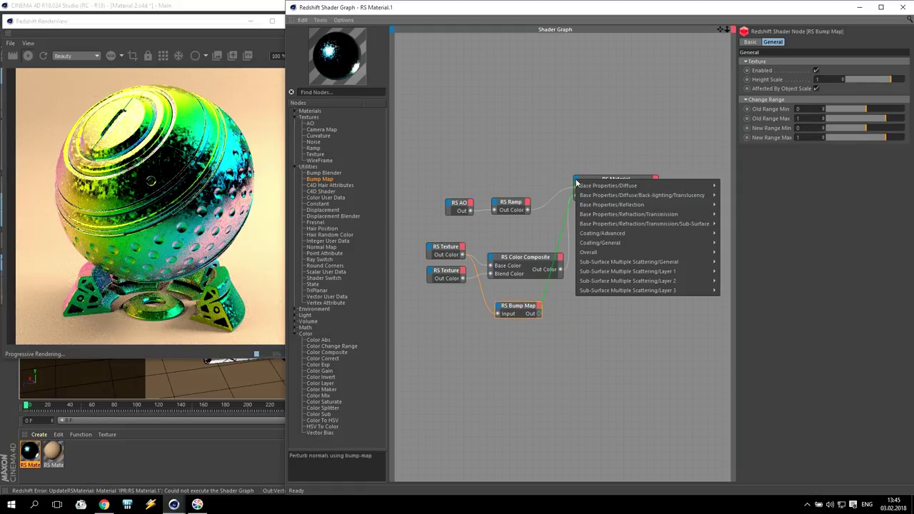
left_click(743, 281)
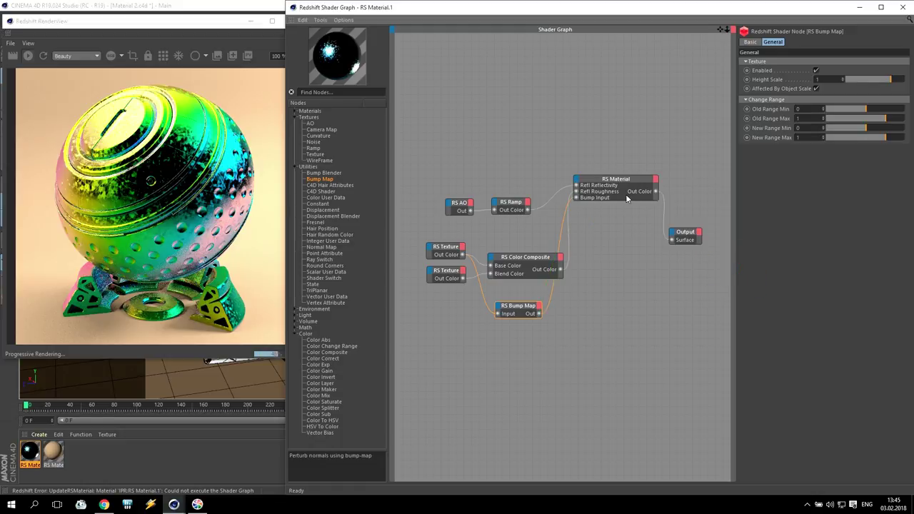
left_click(614, 174)
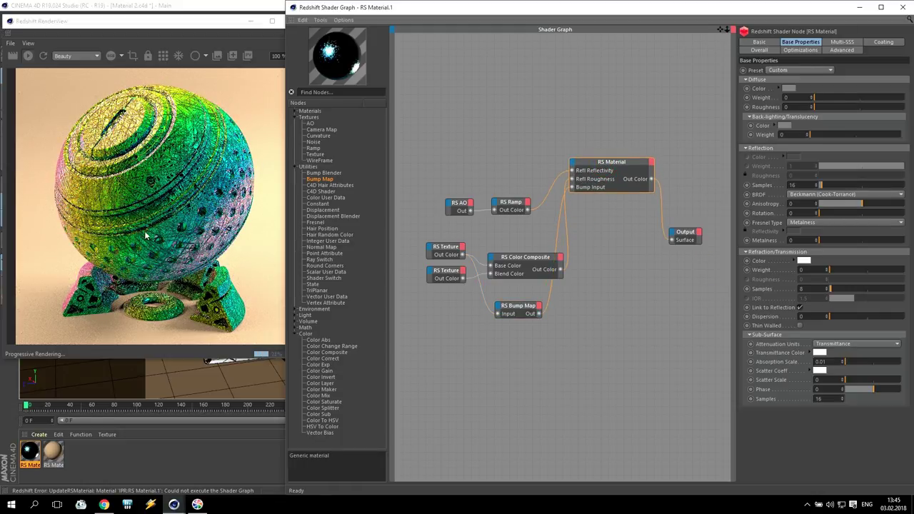
left_click(517, 311)
type(".005")
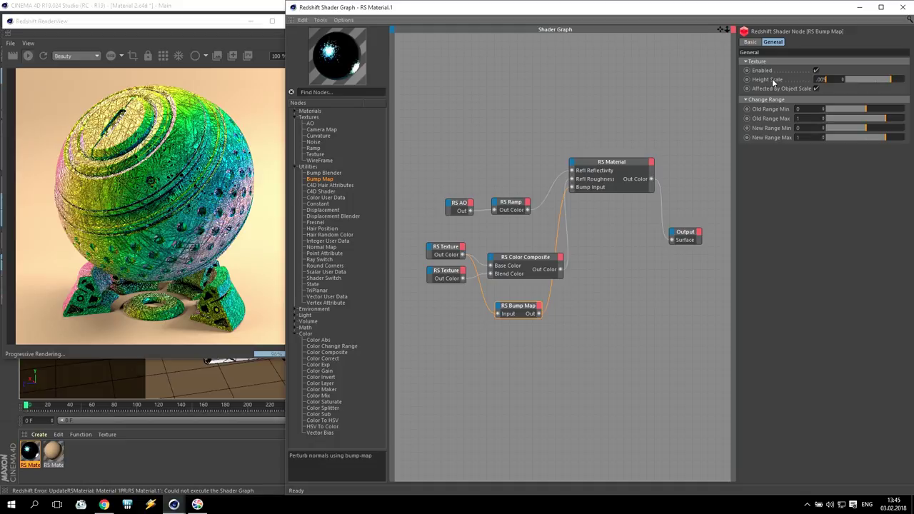
key("Return")
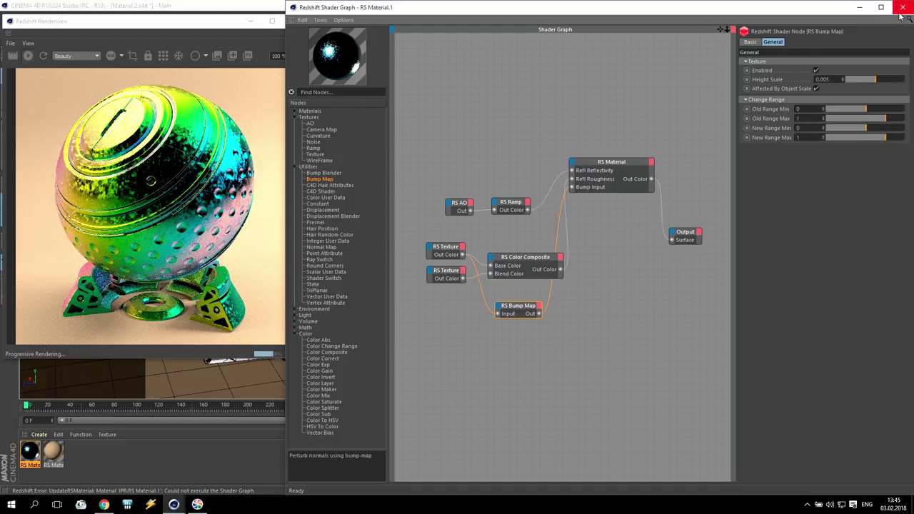
Close the Shader Graph and move the RenderView over the viewport to show the final render
left_click(901, 14)
mouse_move(260, 47)
left_mouse_down()
mouse_move(344, 41)
mouse_move(541, 51)
left_mouse_up()
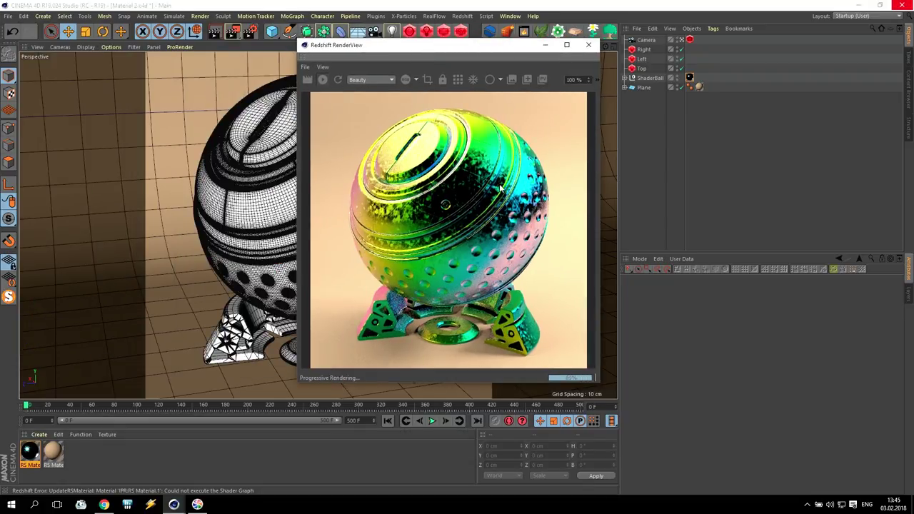